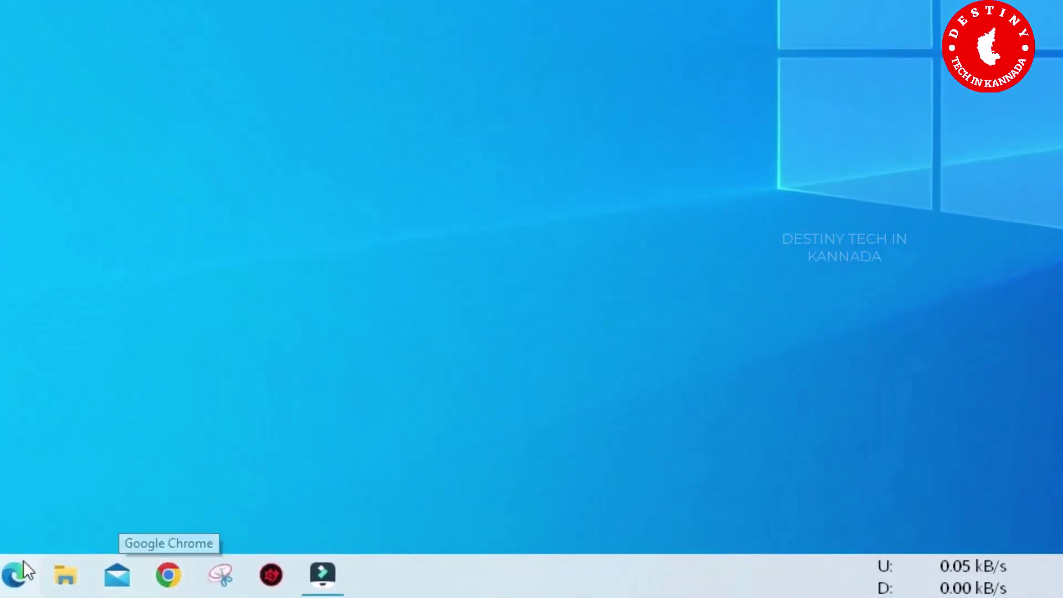
Step: Search Google for 'zoom' in Chrome and open the official zoom.us site
left_click(169, 573)
left_click(444, 407)
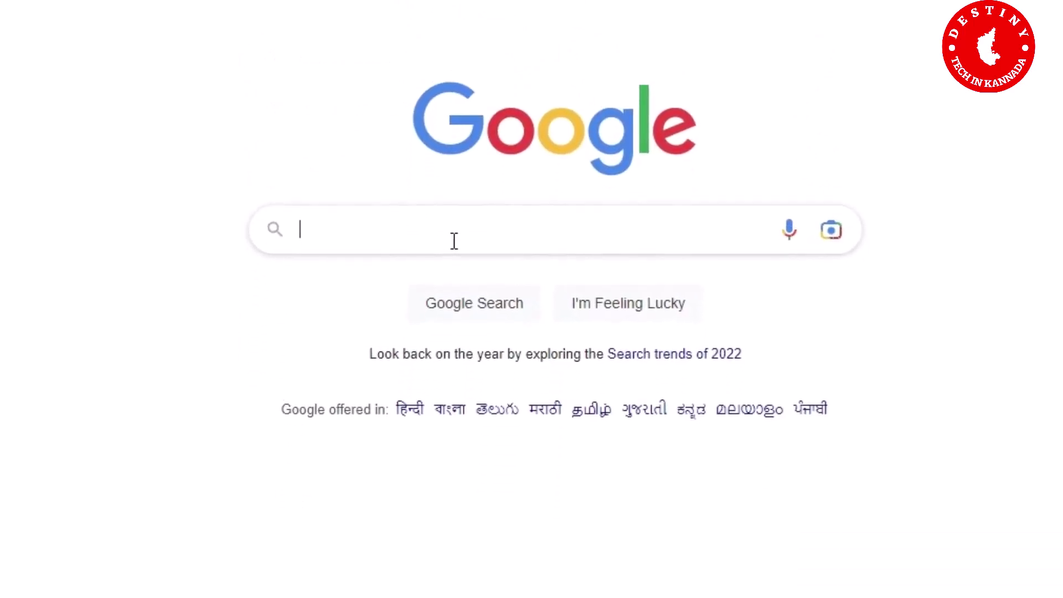
left_click(453, 241)
type("zoom")
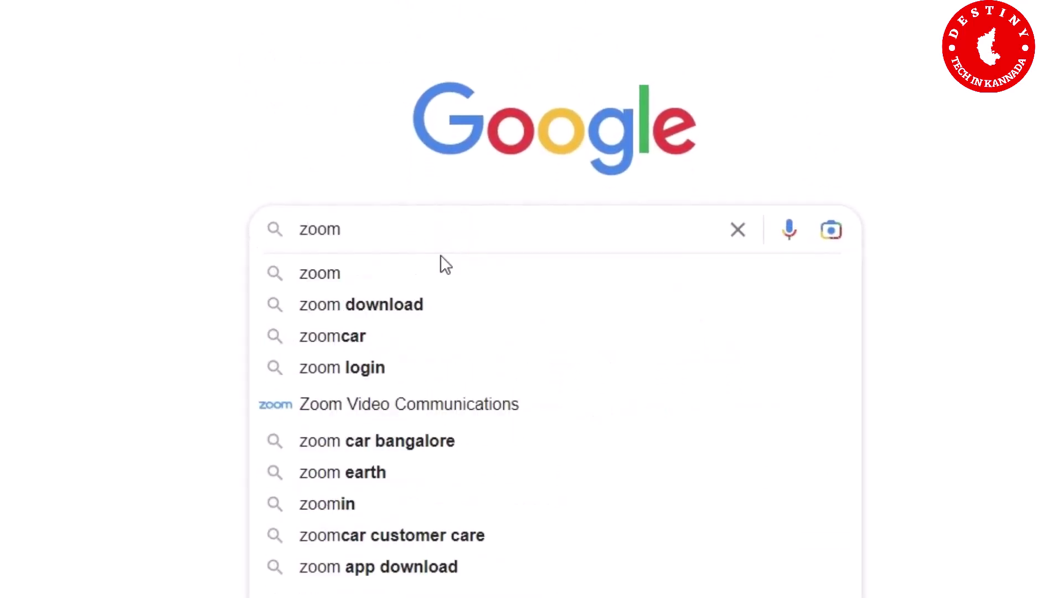
left_click(433, 285)
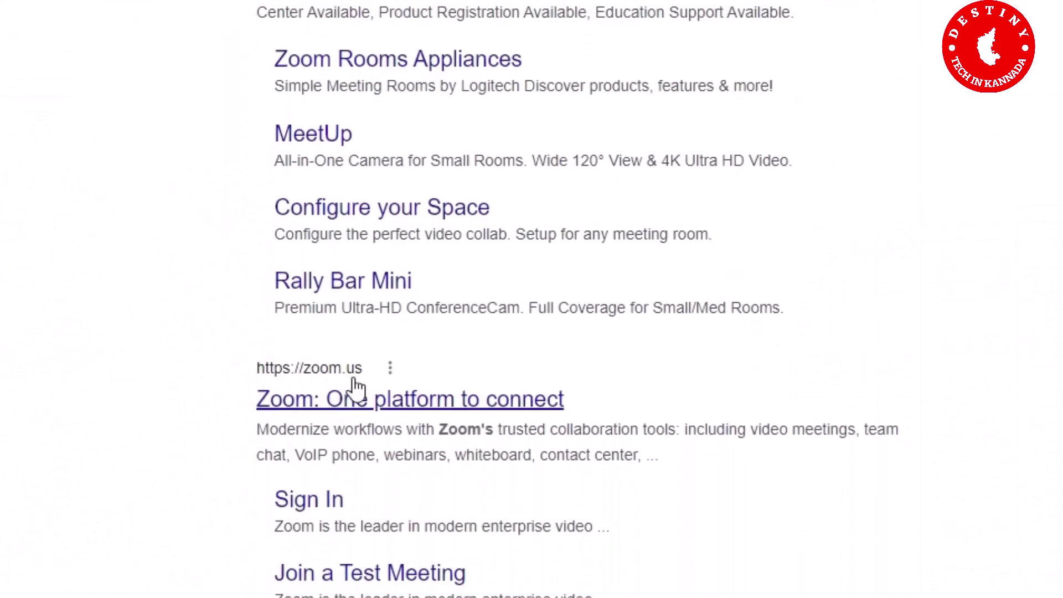
left_click(426, 404)
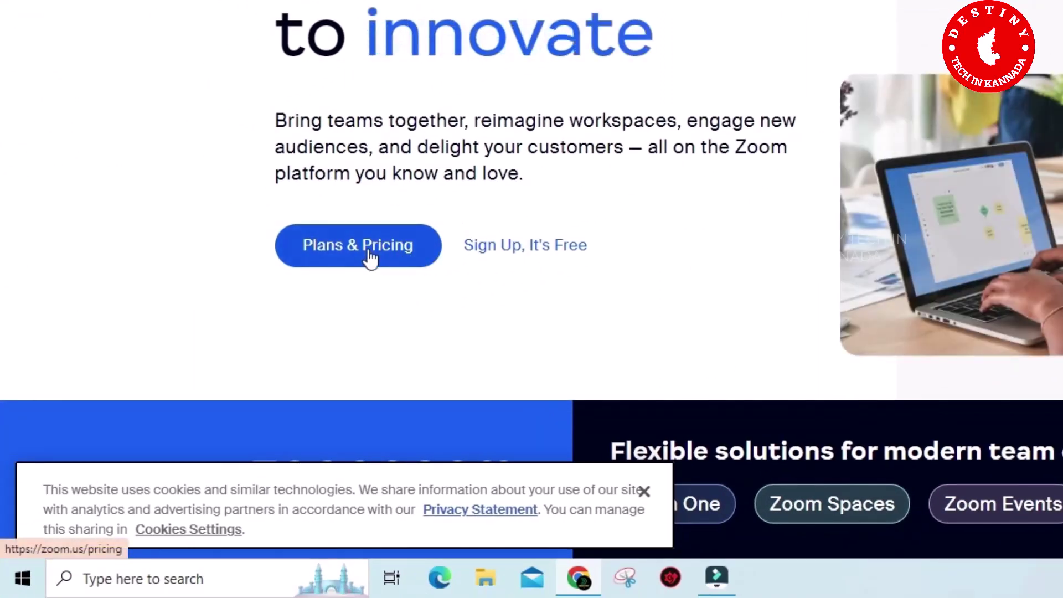
Step: Switch Plans & Pricing to Personal plans and expand the free Basic plan's details
left_click(370, 253)
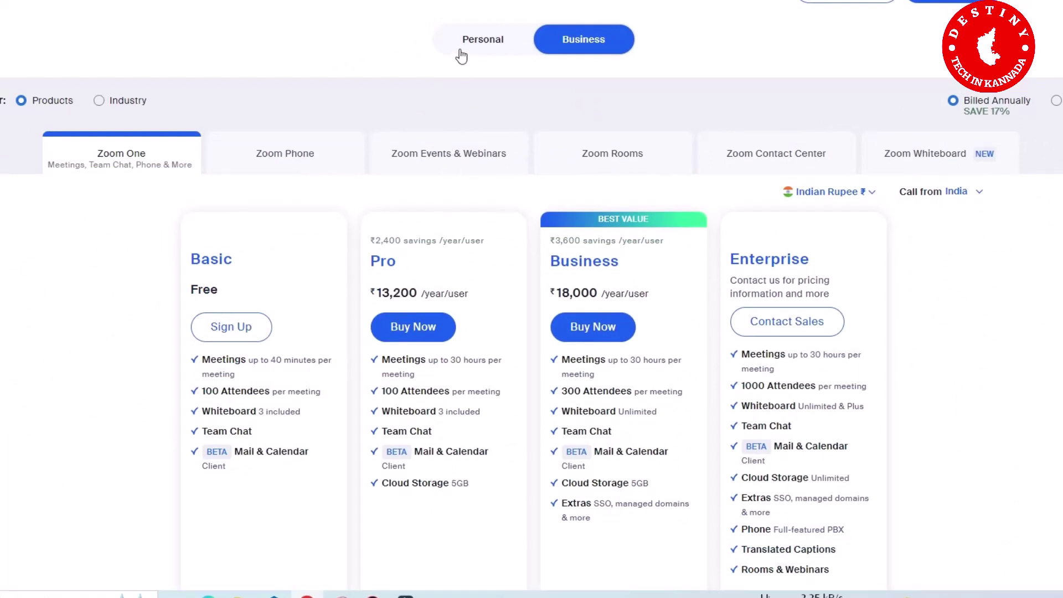
left_click(475, 38)
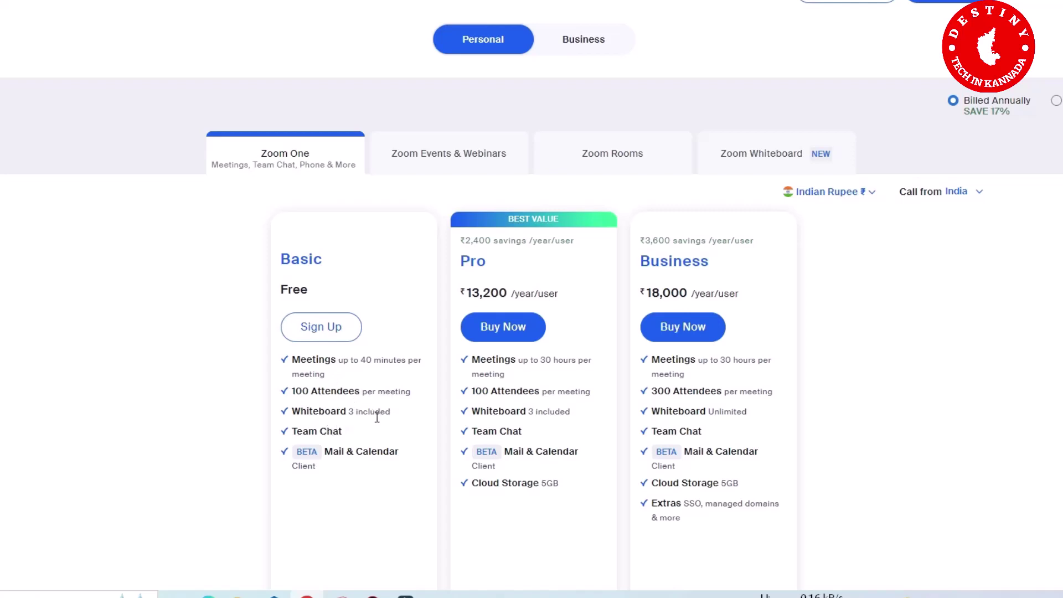
scroll(380, 416, "down", 5)
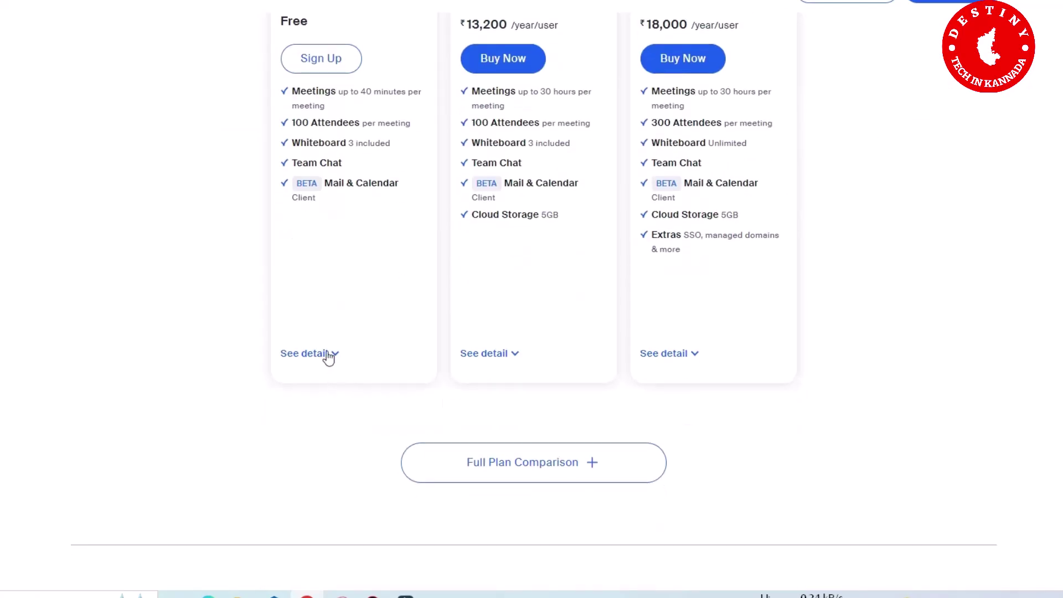
left_click(328, 355)
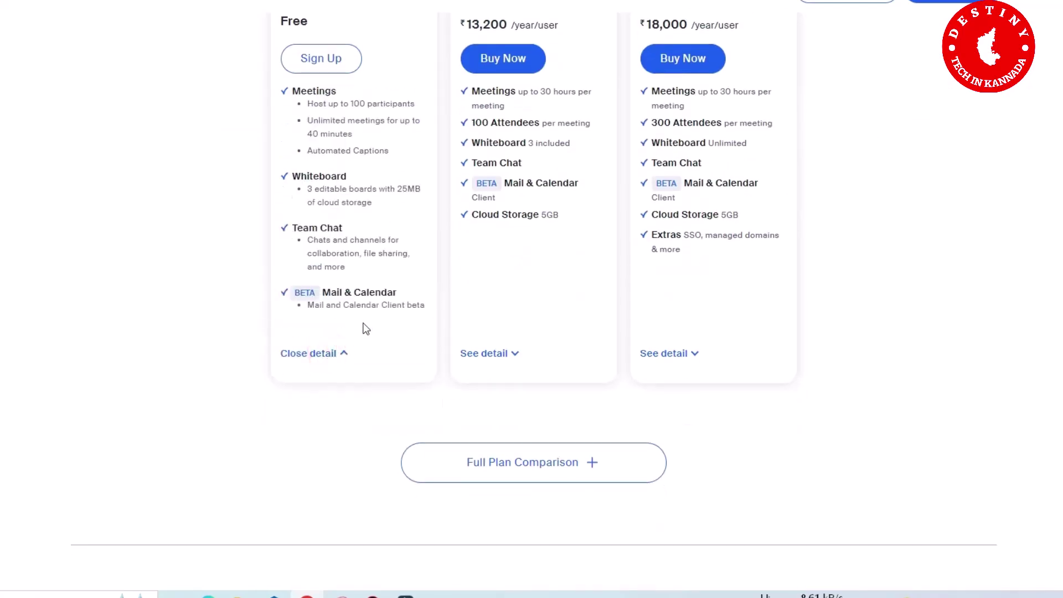
scroll(371, 276, "up", 1)
scroll(360, 330, "up", 5)
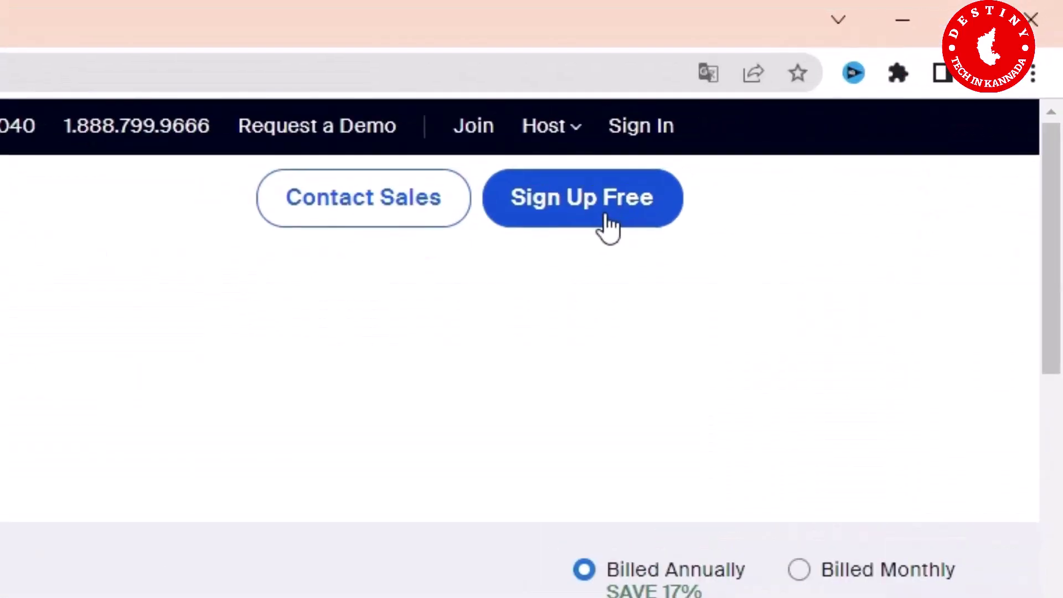
Step: Start the free sign-up, pass the age check with birth year 1992, and choose Google sign-up
left_click(609, 224)
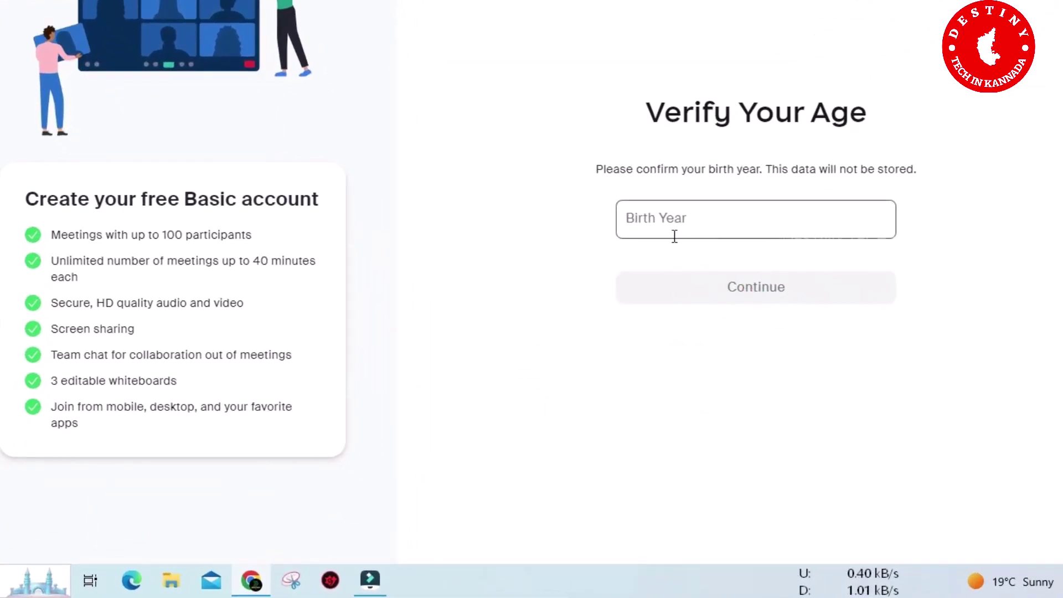
left_click(710, 223)
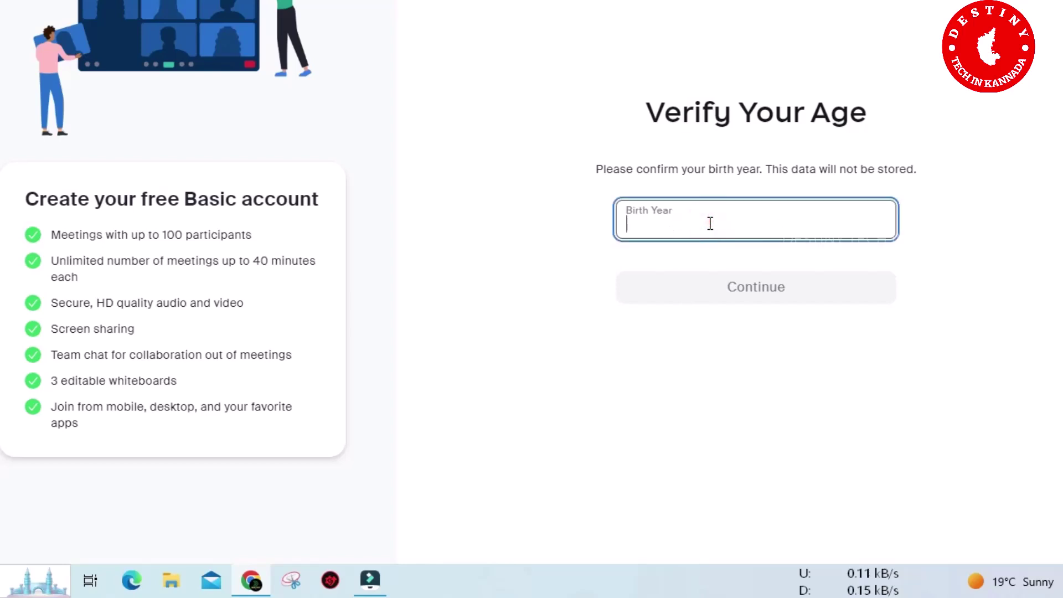
type("1992")
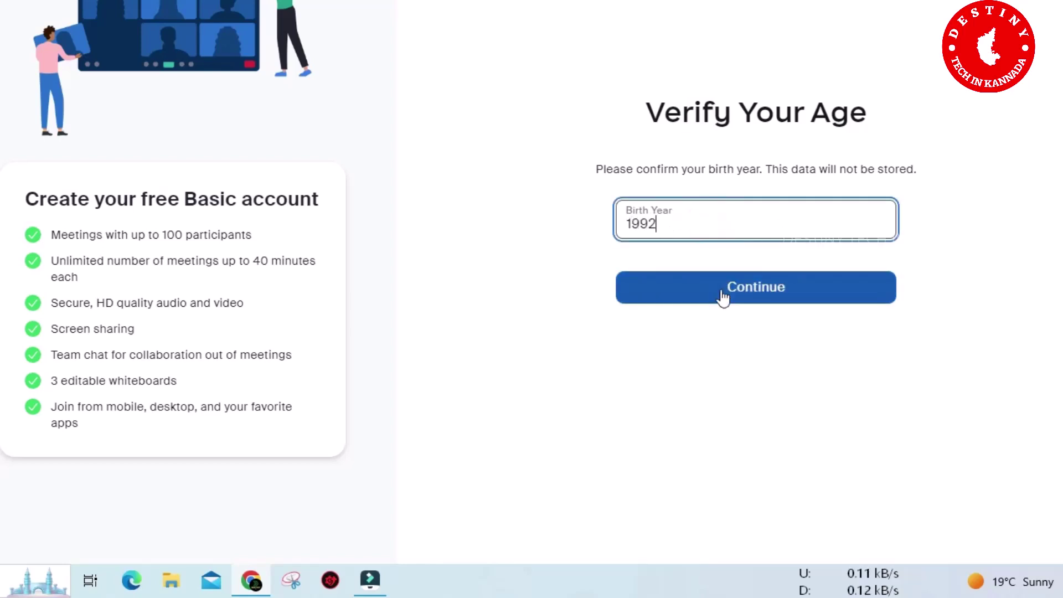
left_click(723, 296)
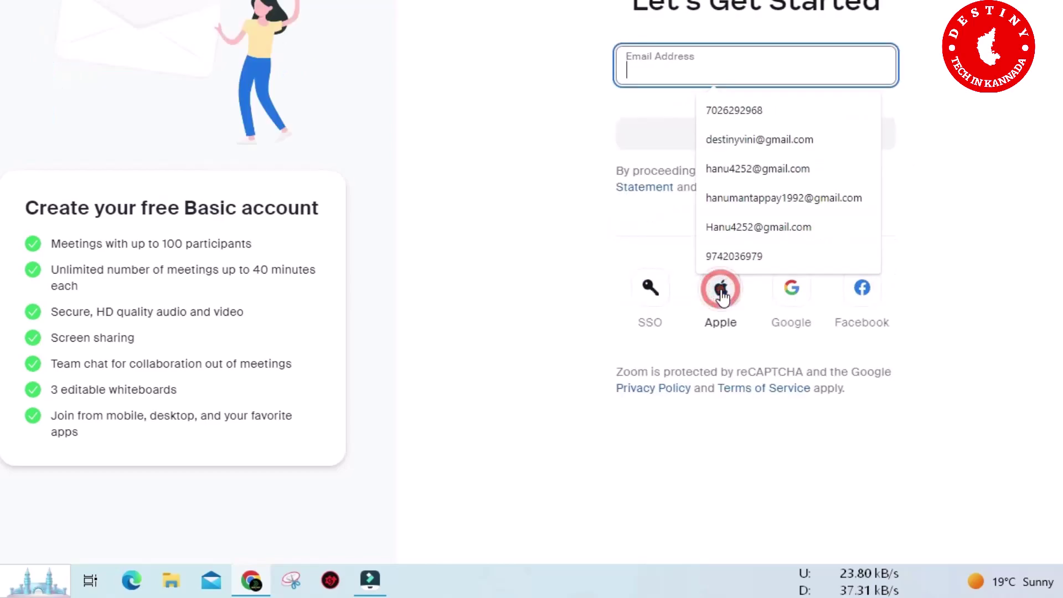
left_click(581, 125)
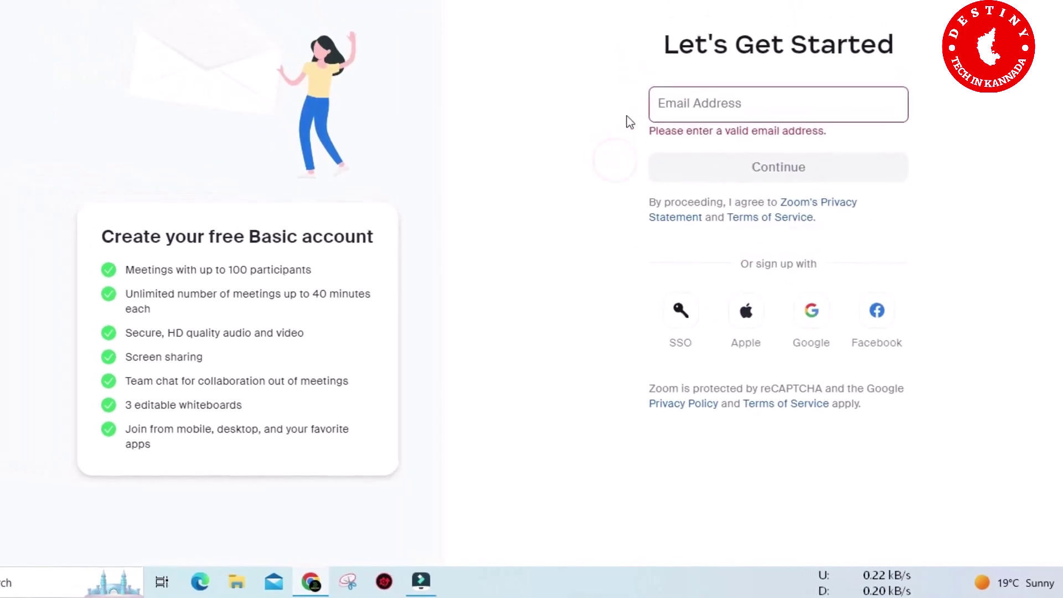
left_click(741, 104)
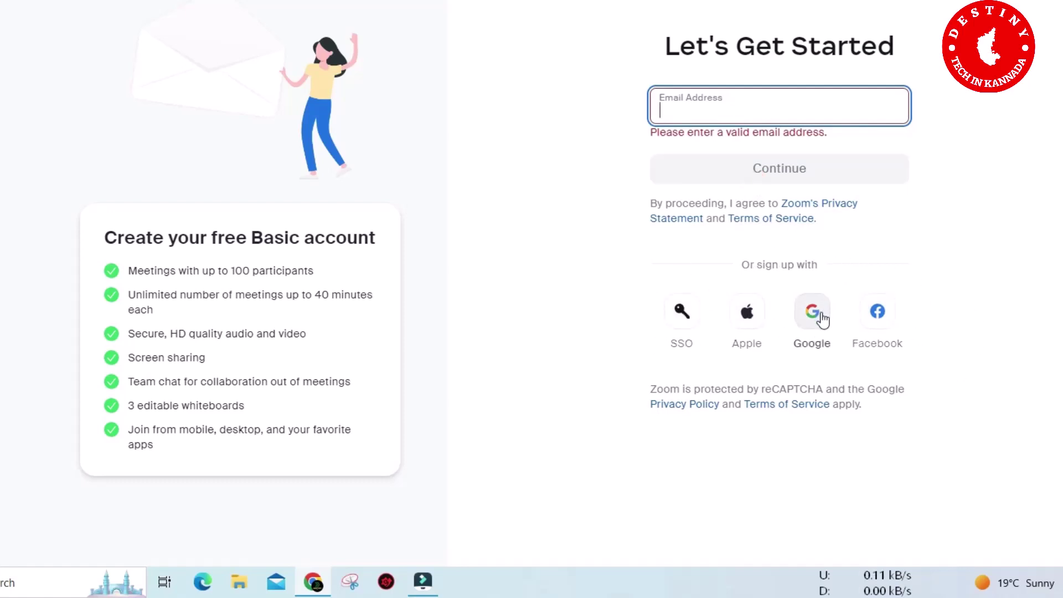
Step: Pick the Google account in the Choose an account dialog to continue to Zoom
left_click(823, 320)
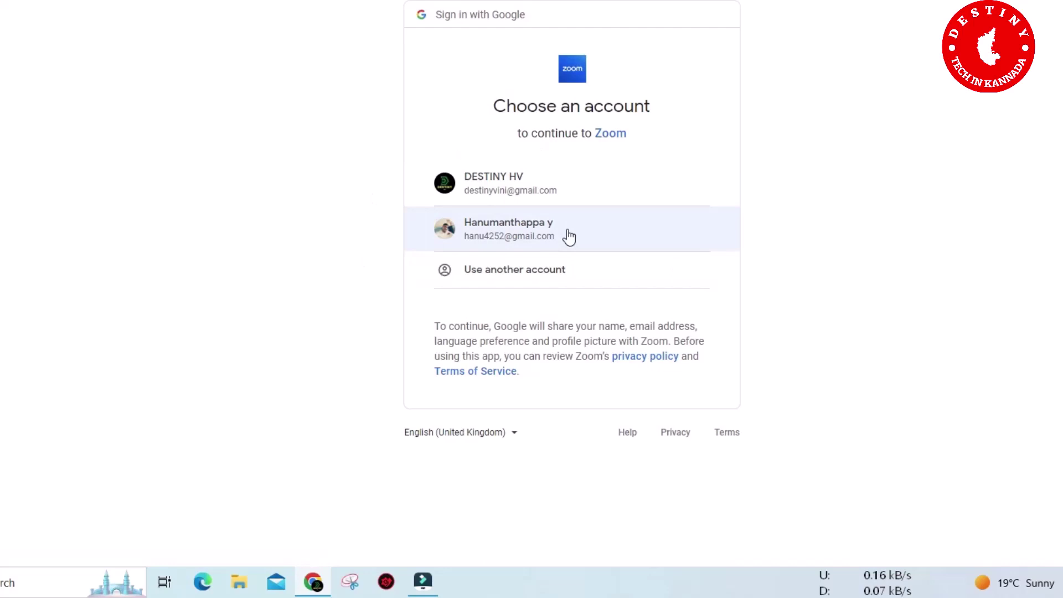
left_click(568, 235)
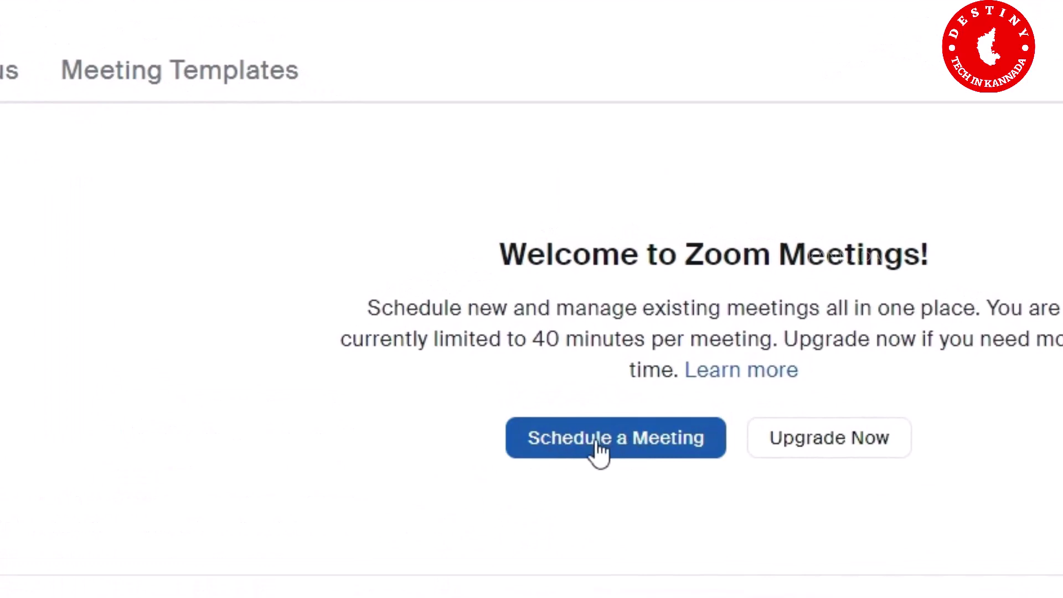
Step: Start a new meeting titled 'Demo' with description 'for demo purpous'
left_click(597, 443)
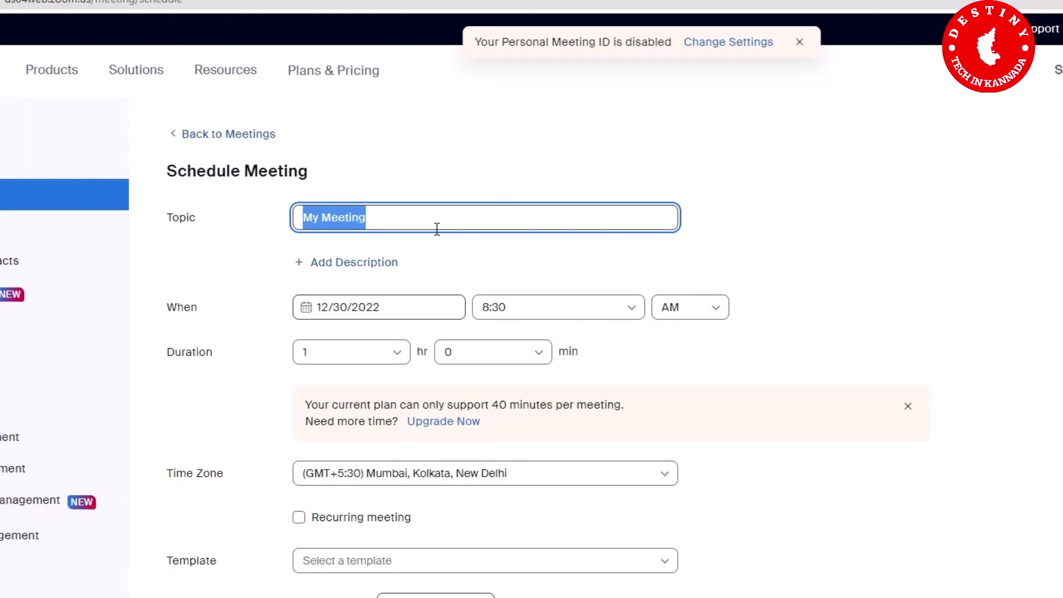
type("D")
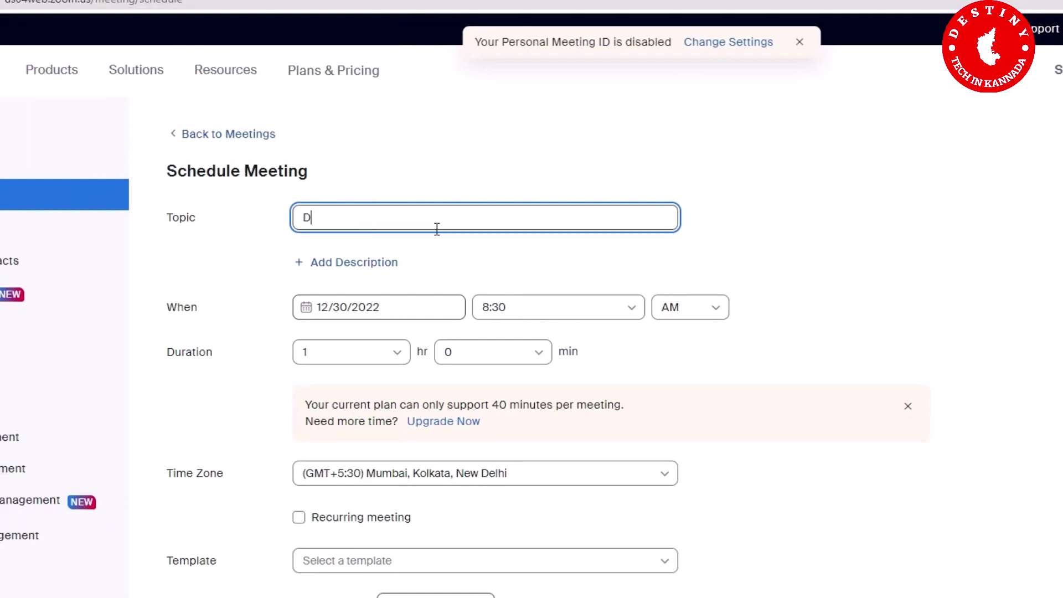
type("eom")
key("BackSpace")
key("BackSpace")
type("mo")
left_click(364, 265)
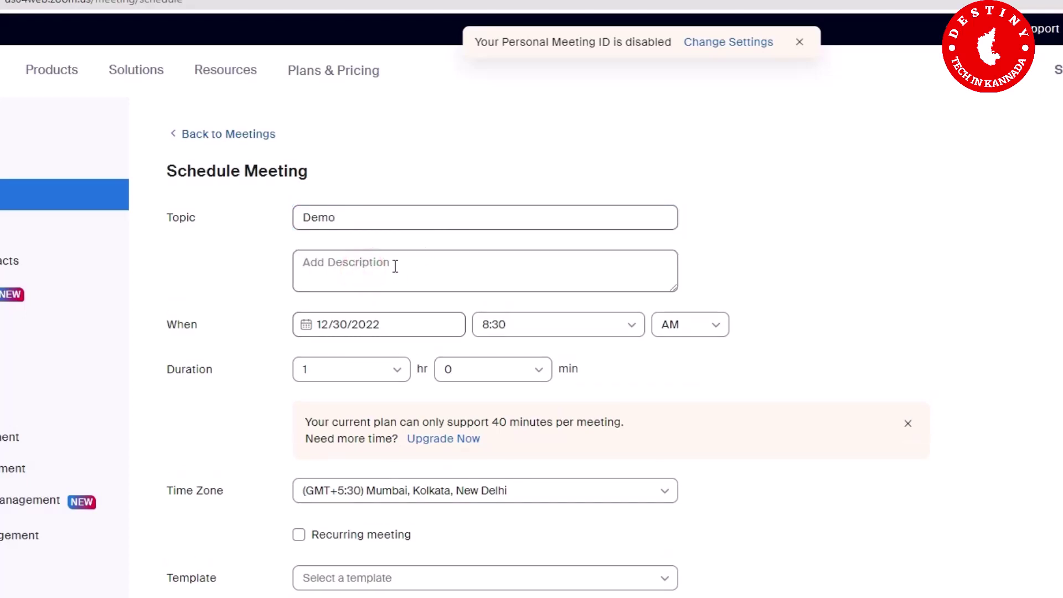
left_click(392, 268)
left_click(392, 268)
type("for")
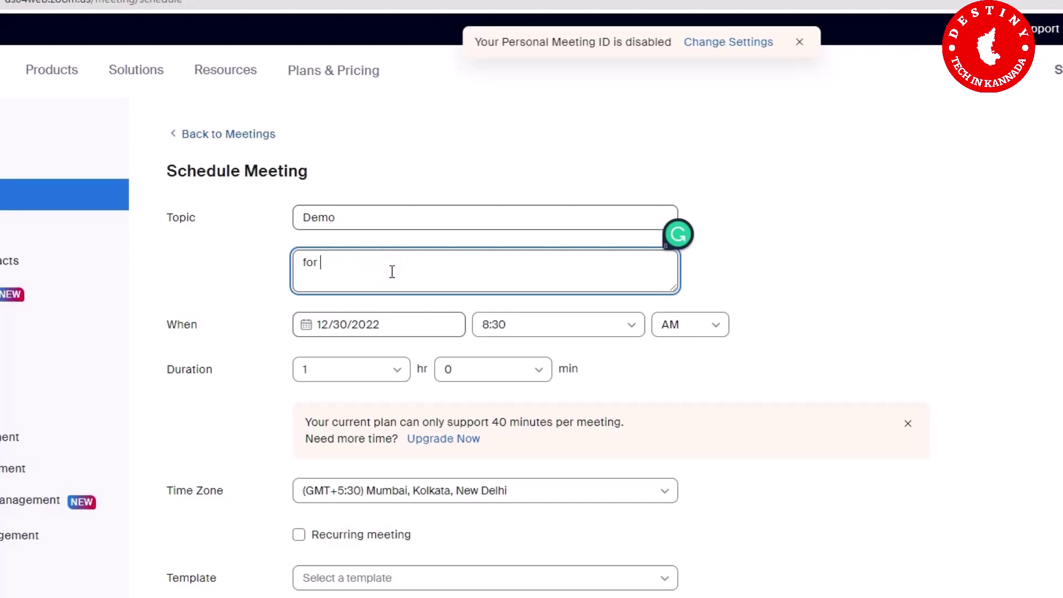
type(" demo purpous")
Step: Set the meeting to start on 12/30/2022 at 04:30 PM
left_click(379, 330)
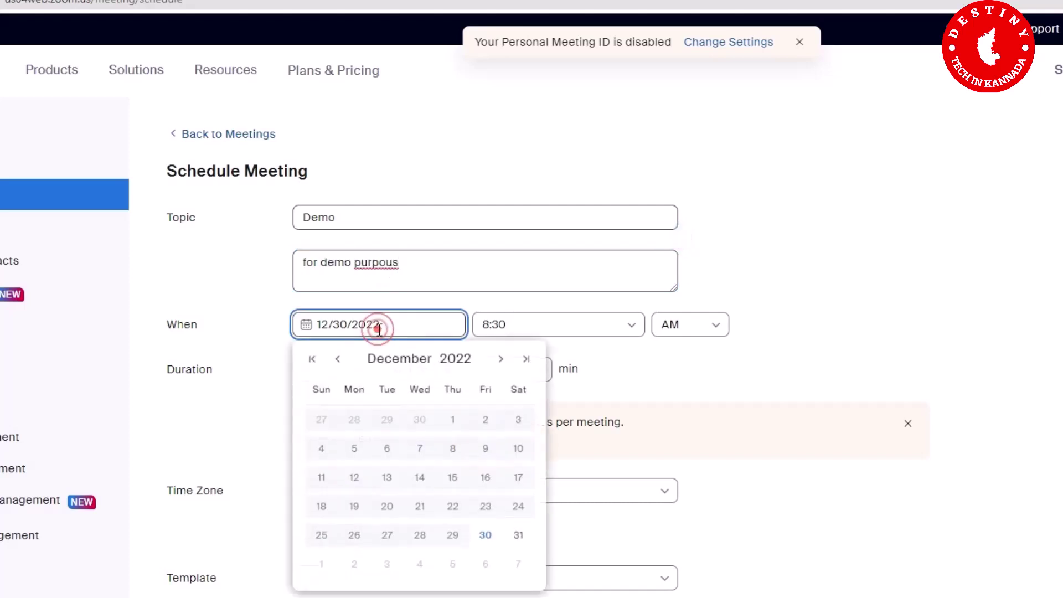
scroll(476, 465, "down", 2)
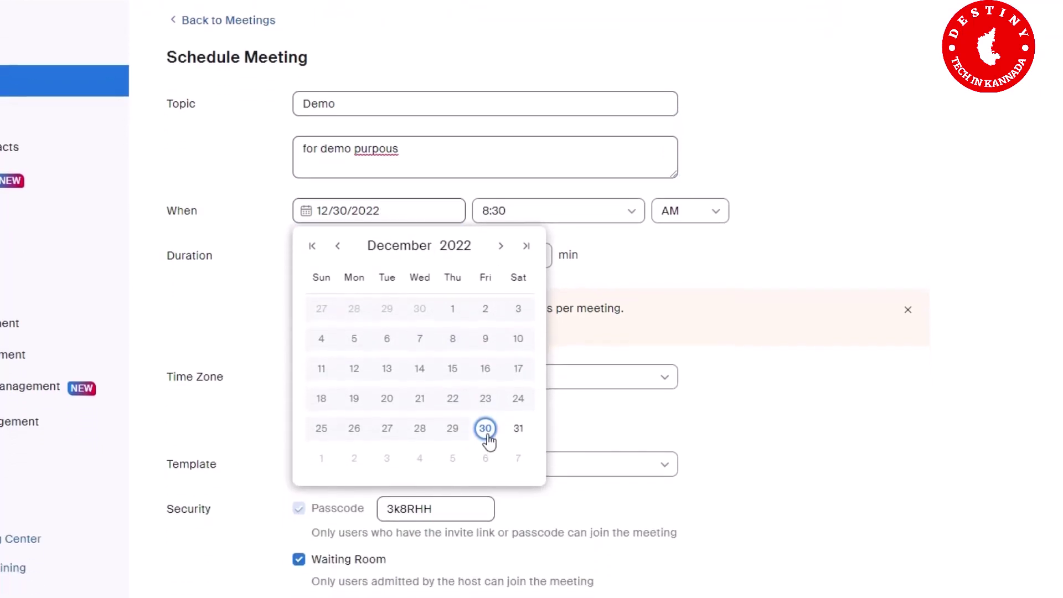
left_click(486, 433)
left_click(630, 218)
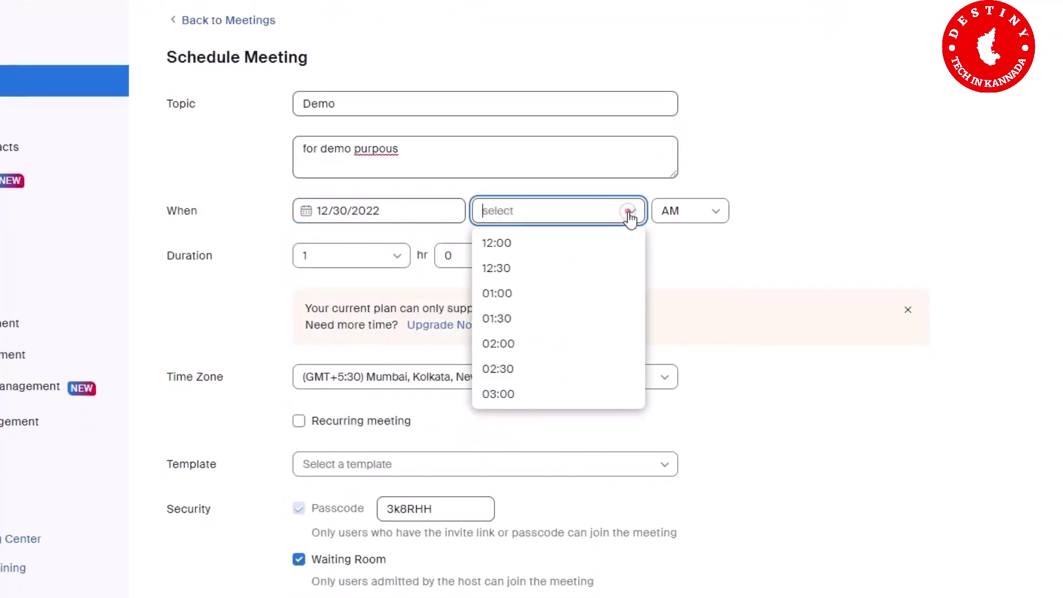
scroll(548, 337, "down", 3)
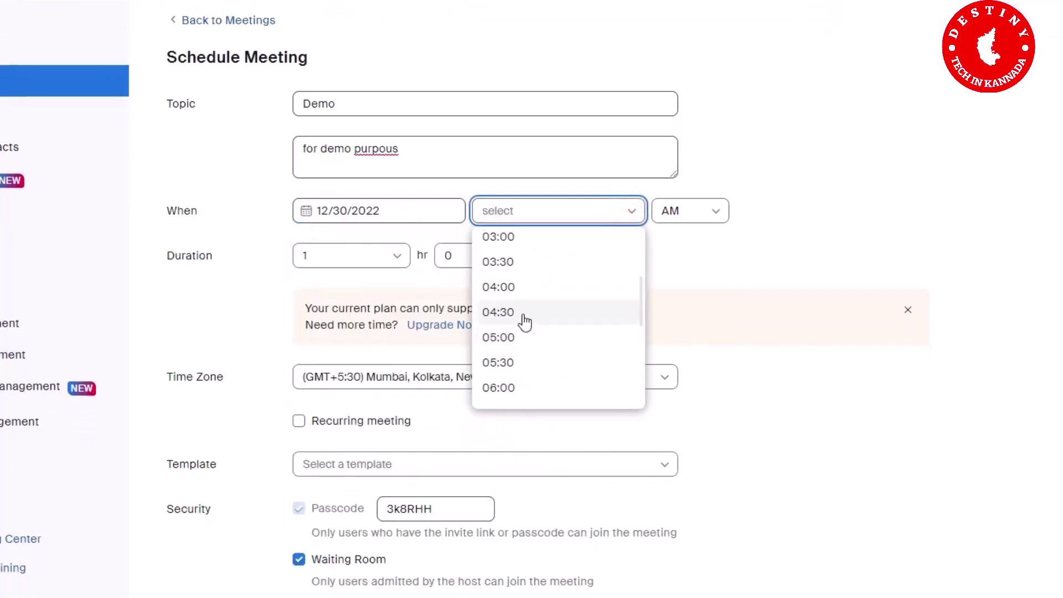
left_click(523, 317)
left_click(722, 209)
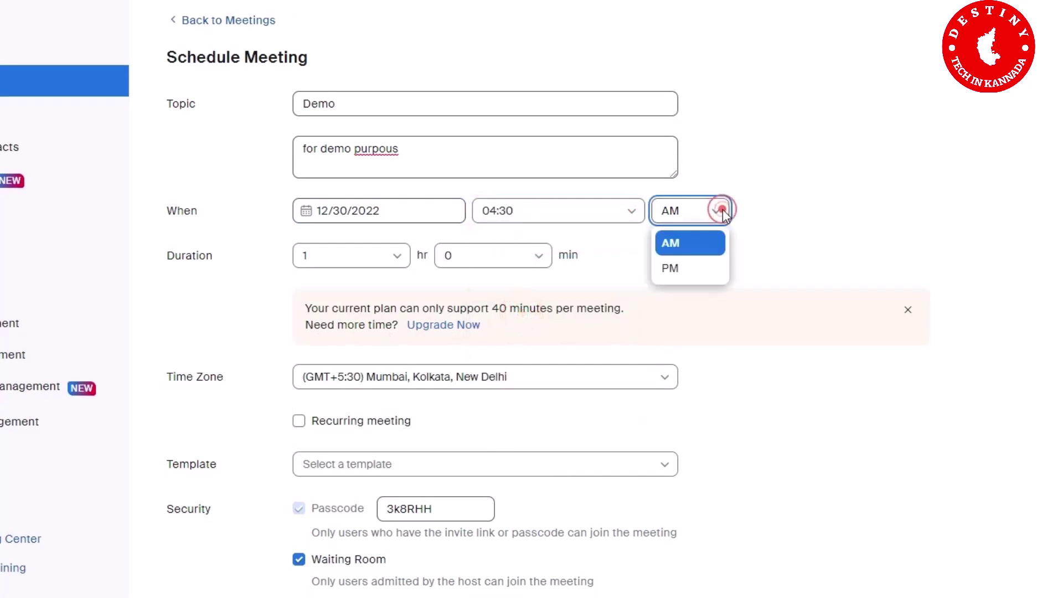
left_click(693, 267)
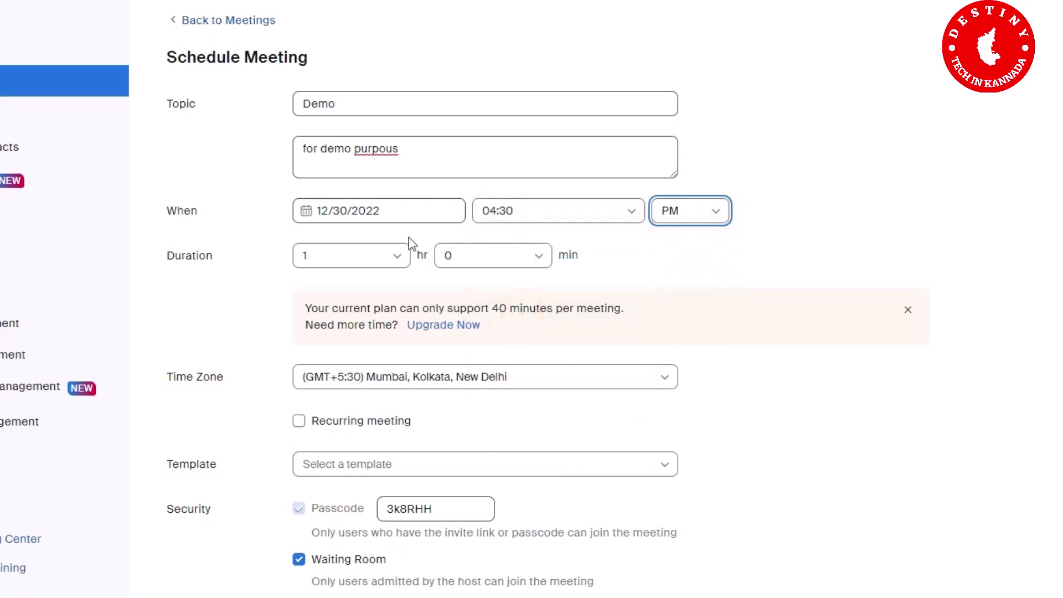
Step: Set the meeting duration to 0 hr 45 min
left_click(398, 259)
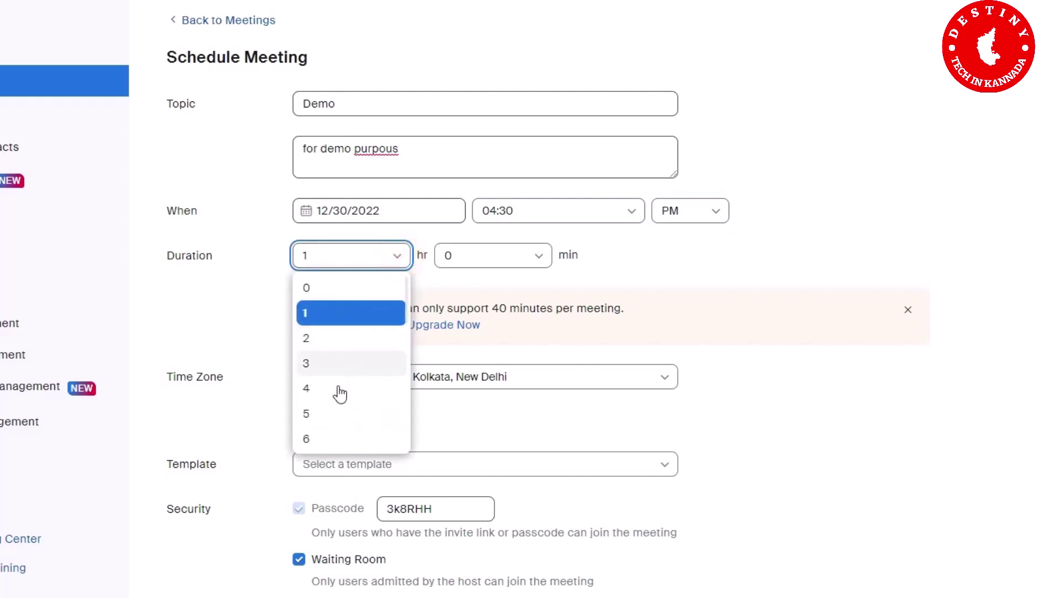
left_click(340, 324)
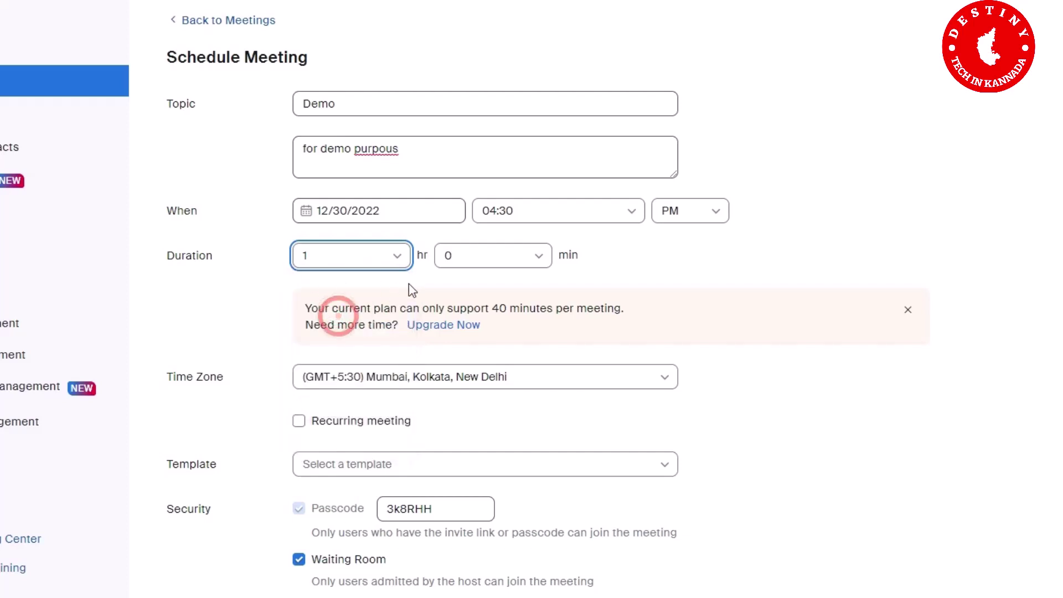
left_click(542, 265)
scroll(468, 291, "down", 1)
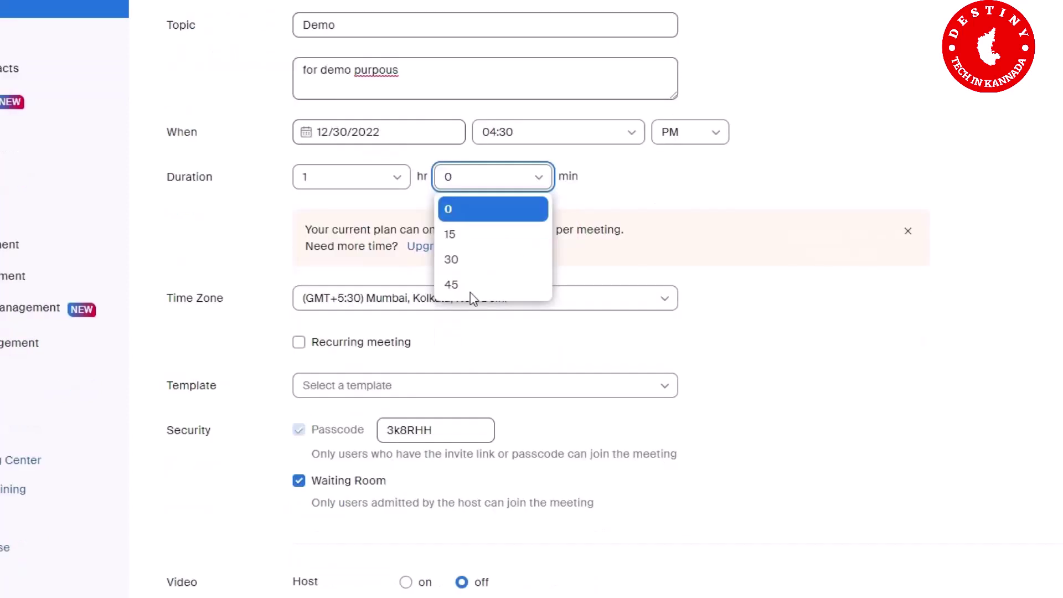
left_click(464, 286)
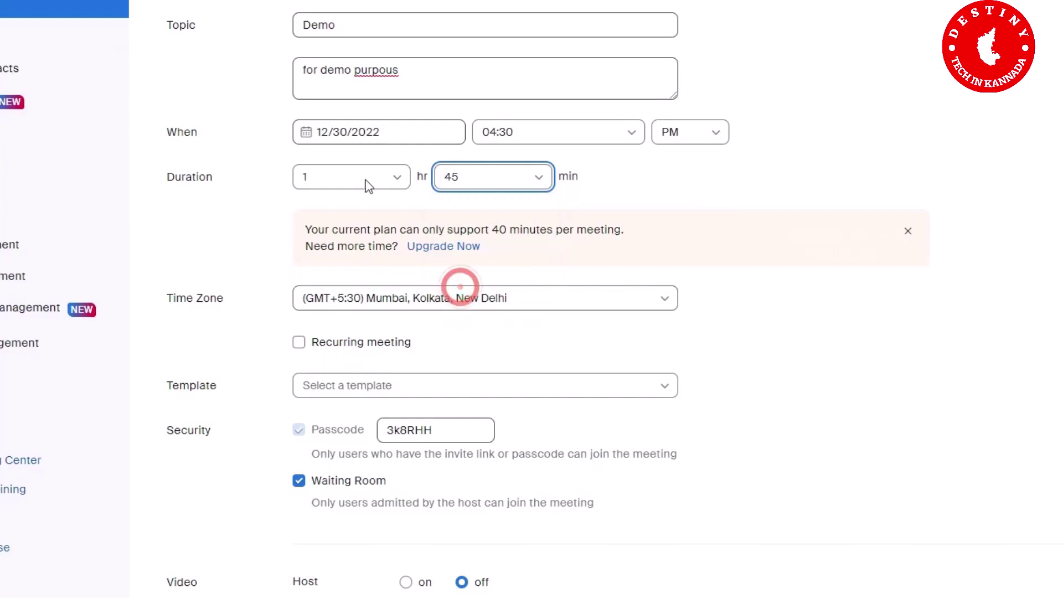
left_click(399, 176)
left_click(306, 208)
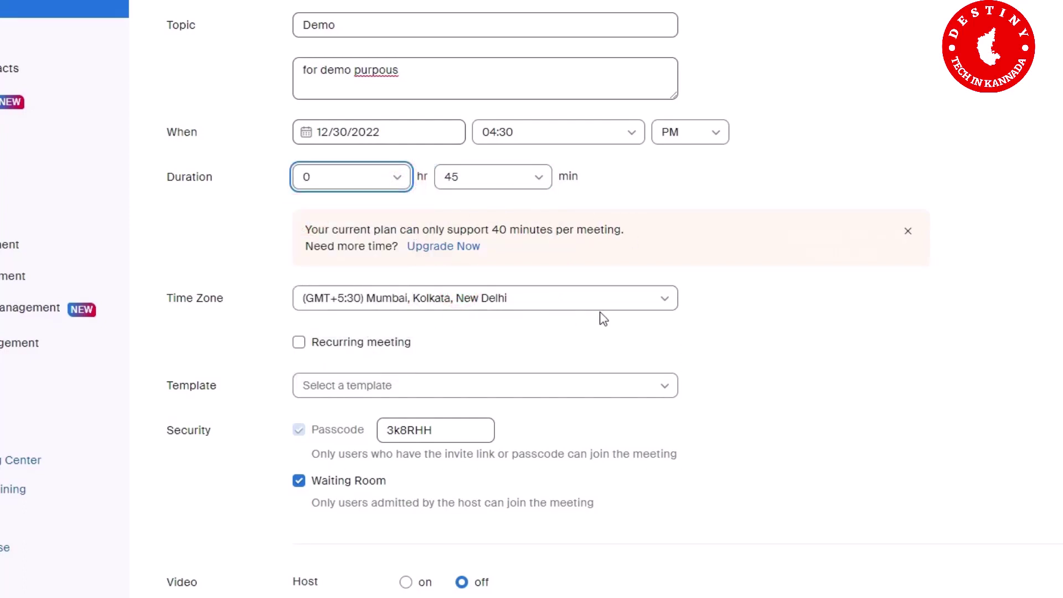
Step: Use the Mumbai, Kolkata, New Delhi time zone and Template None
left_click(668, 306)
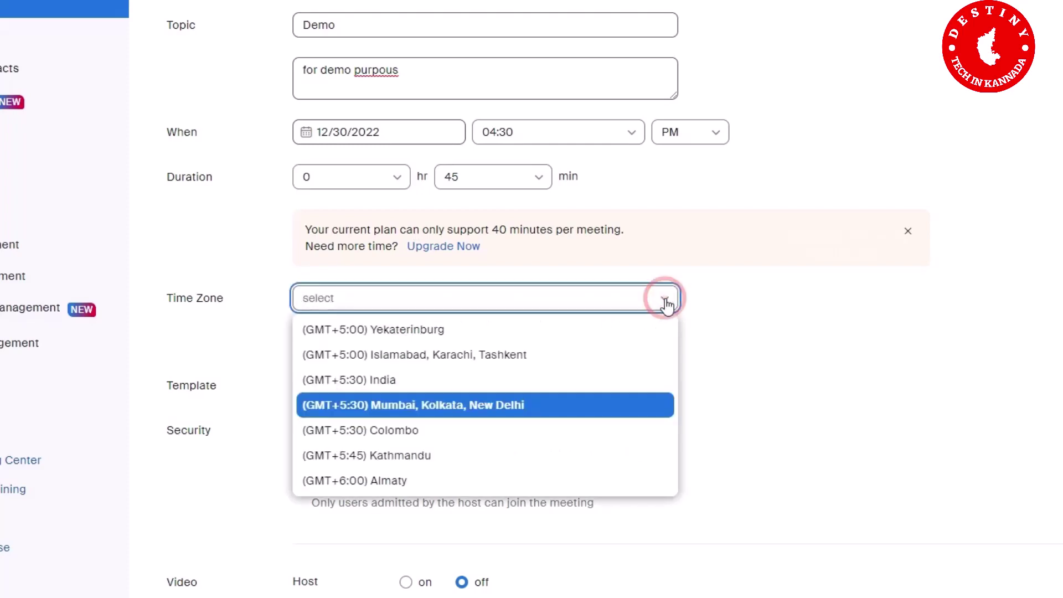
left_click(548, 404)
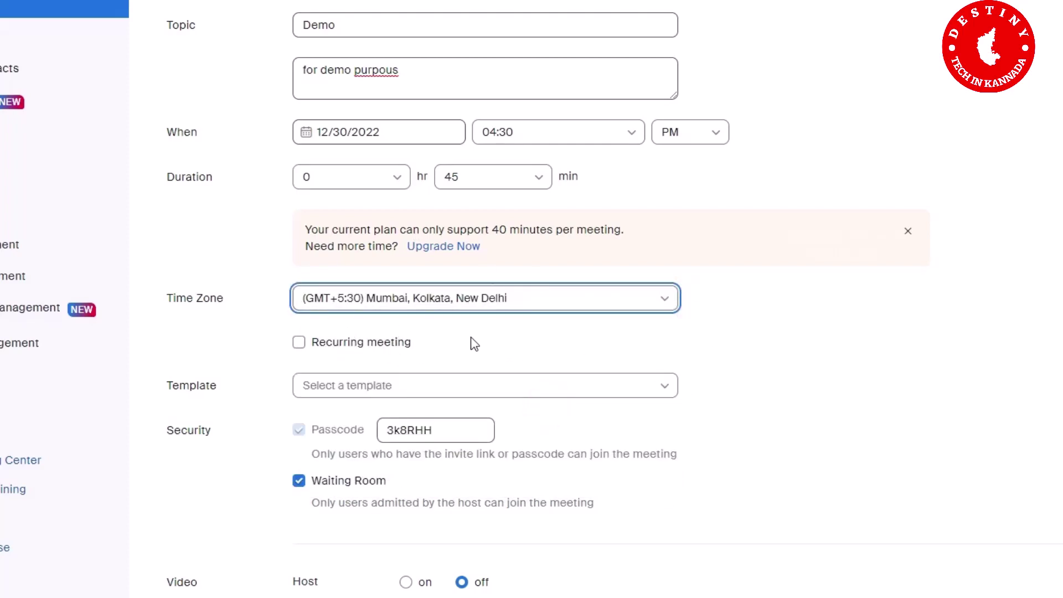
left_click(668, 388)
left_click(486, 443)
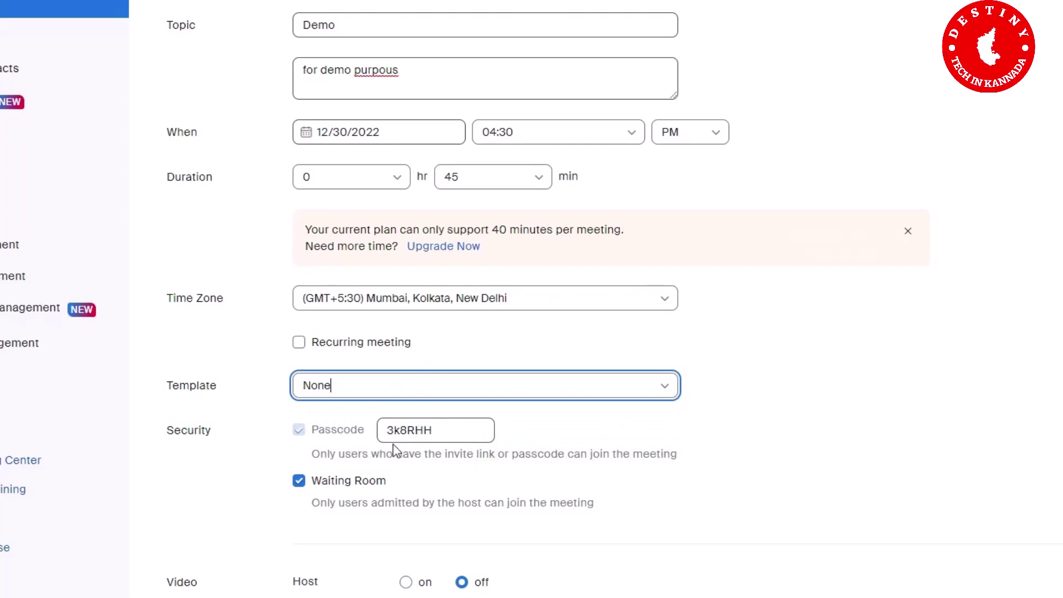
Step: Turn host and participant video on, then save the Demo meeting
scroll(421, 443, "down", 3)
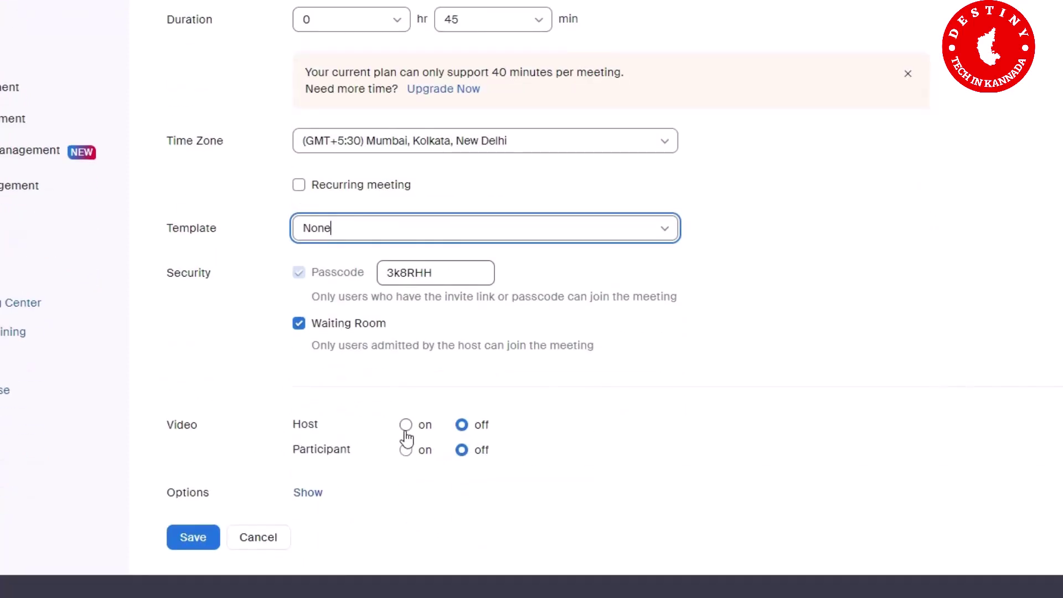
left_click(406, 425)
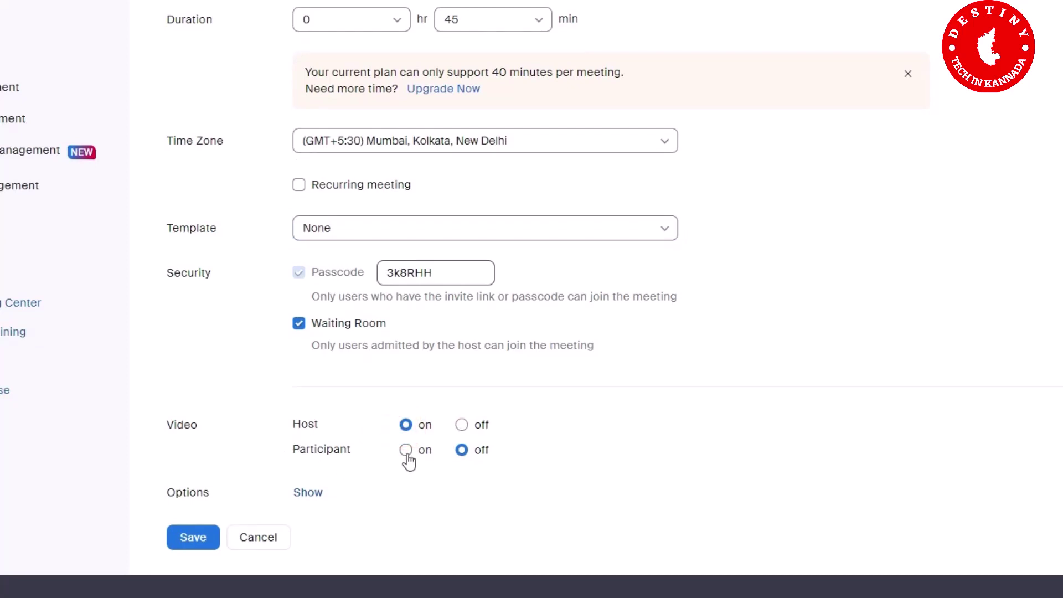
left_click(407, 453)
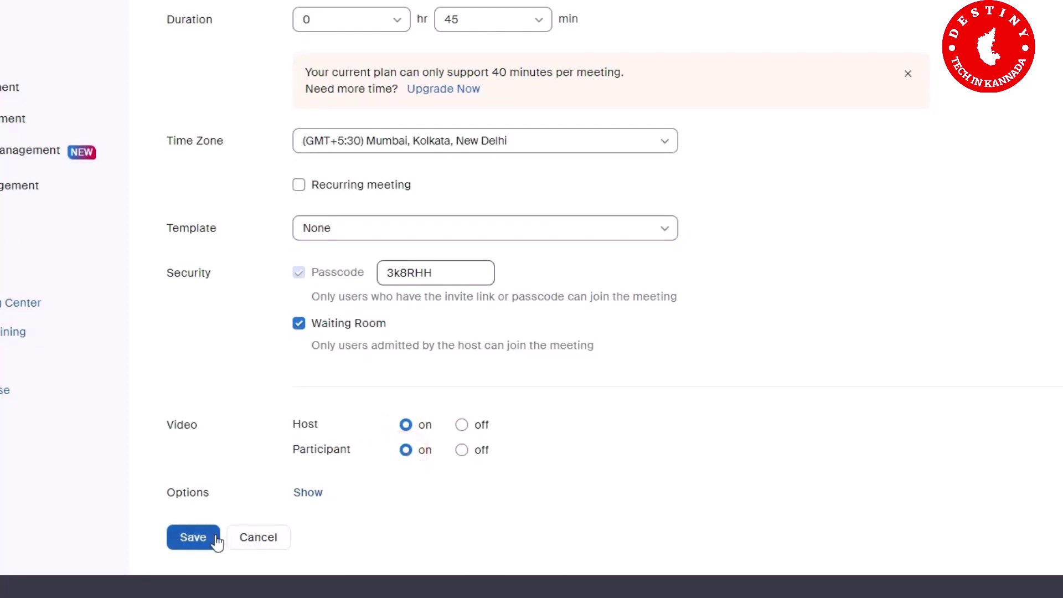
left_click(198, 537)
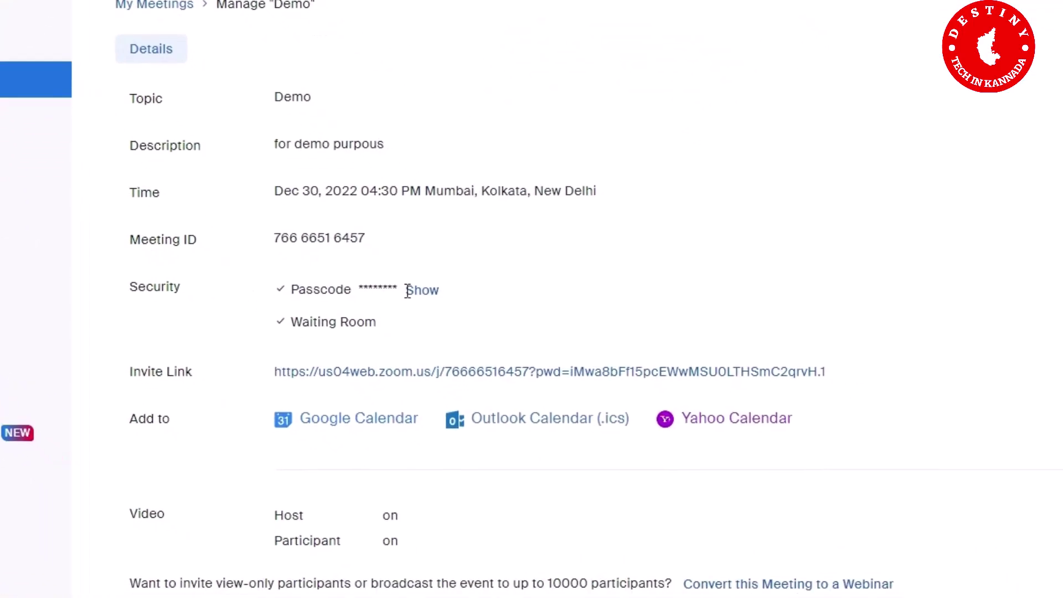
Step: Reveal the Demo meeting's passcode on its Manage page
left_click(432, 291)
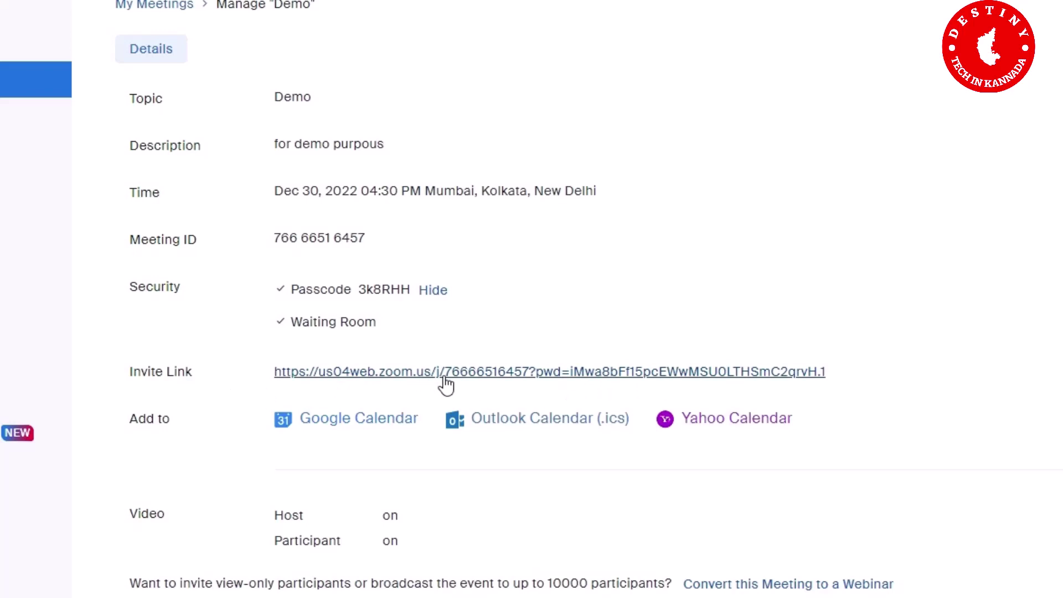
scroll(446, 385, "down", 3)
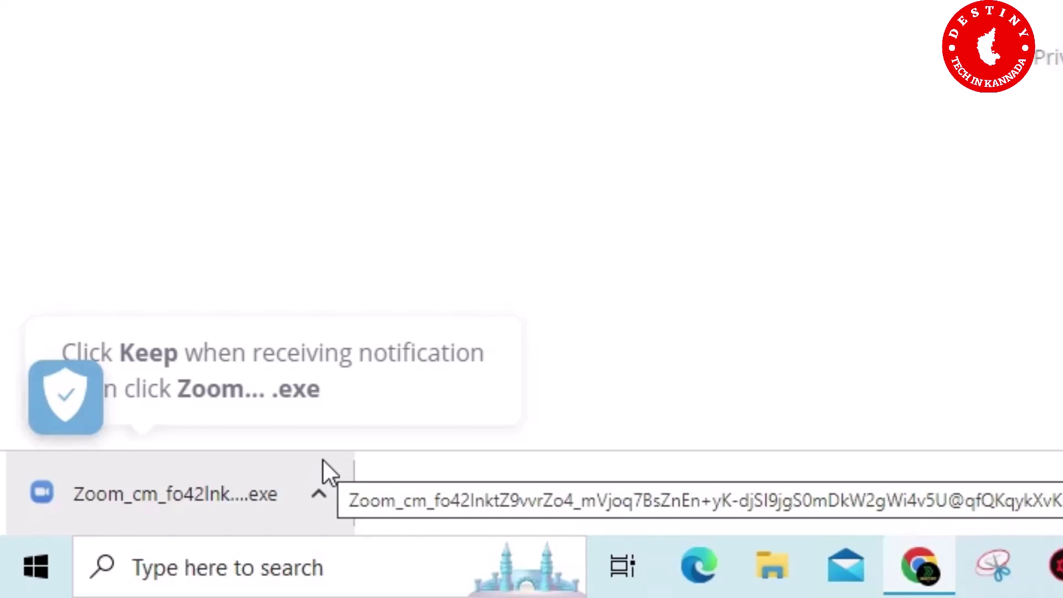
Step: Run the downloaded Zoom installer .exe from Chrome's download bar
left_click(327, 491)
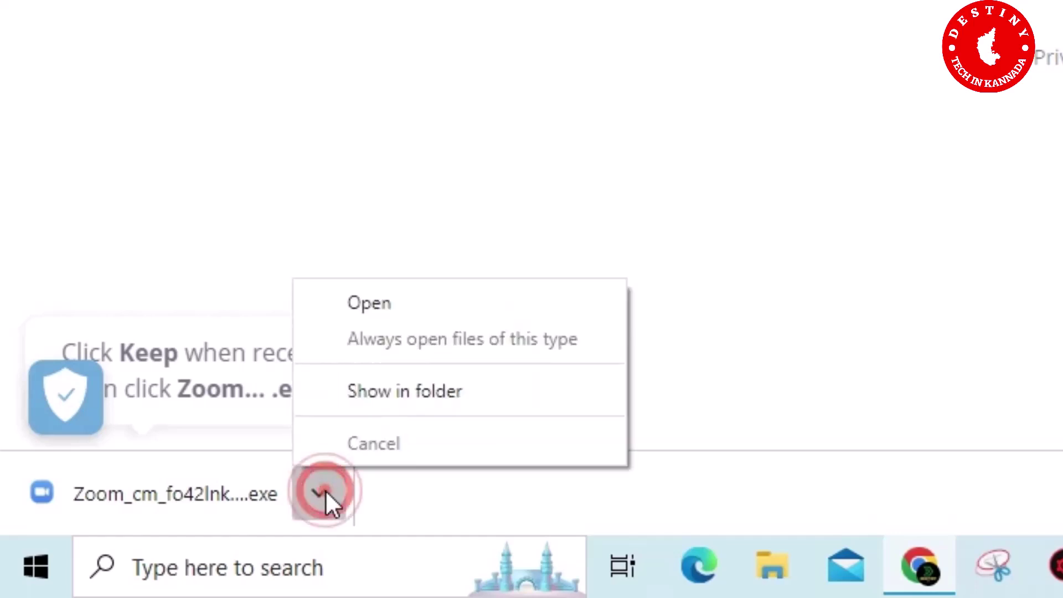
left_click(210, 490)
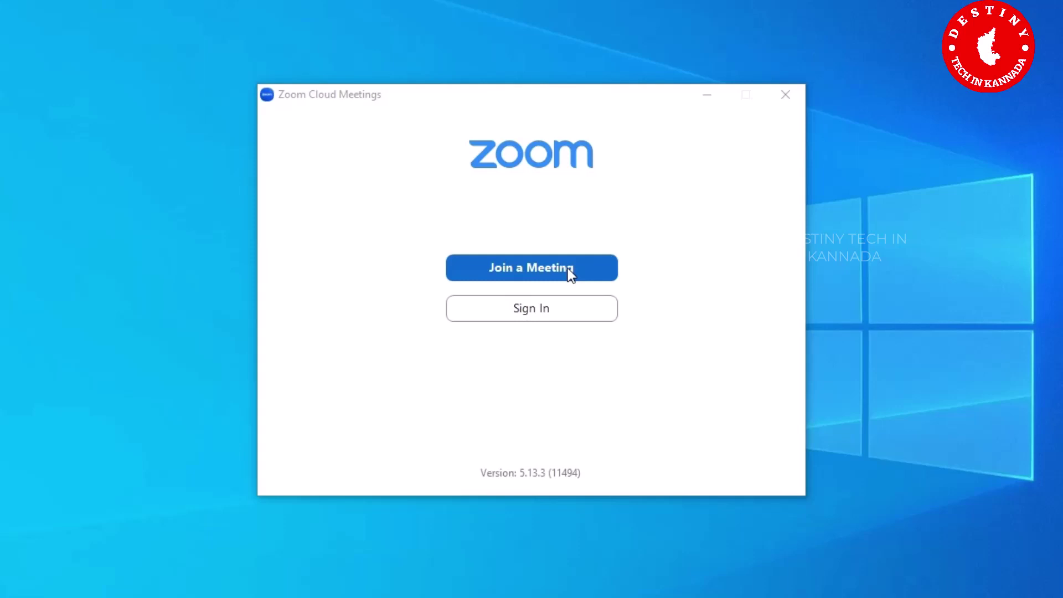
Step: Open the Sign In form on the Zoom Cloud Meetings start window
left_click(546, 310)
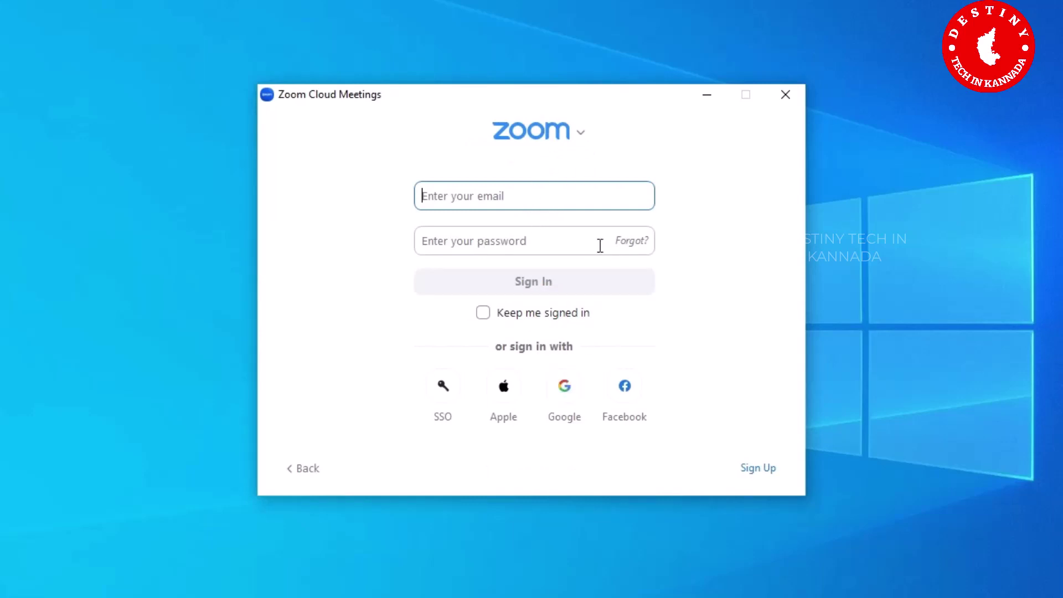
Step: Choose Google sign-in and submit the Google account e-mail address
left_click(569, 390)
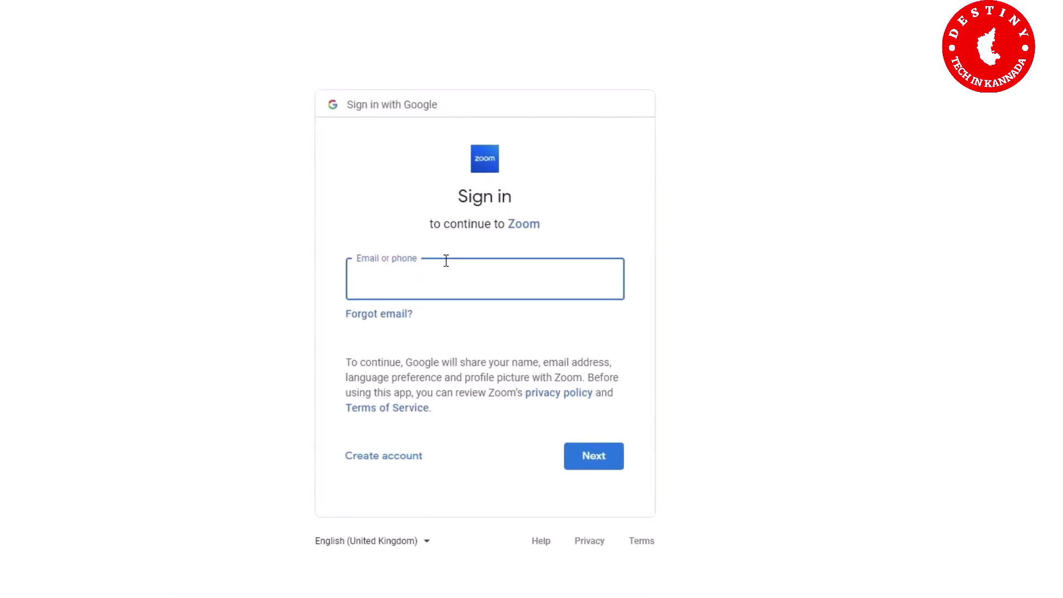
left_click(446, 261)
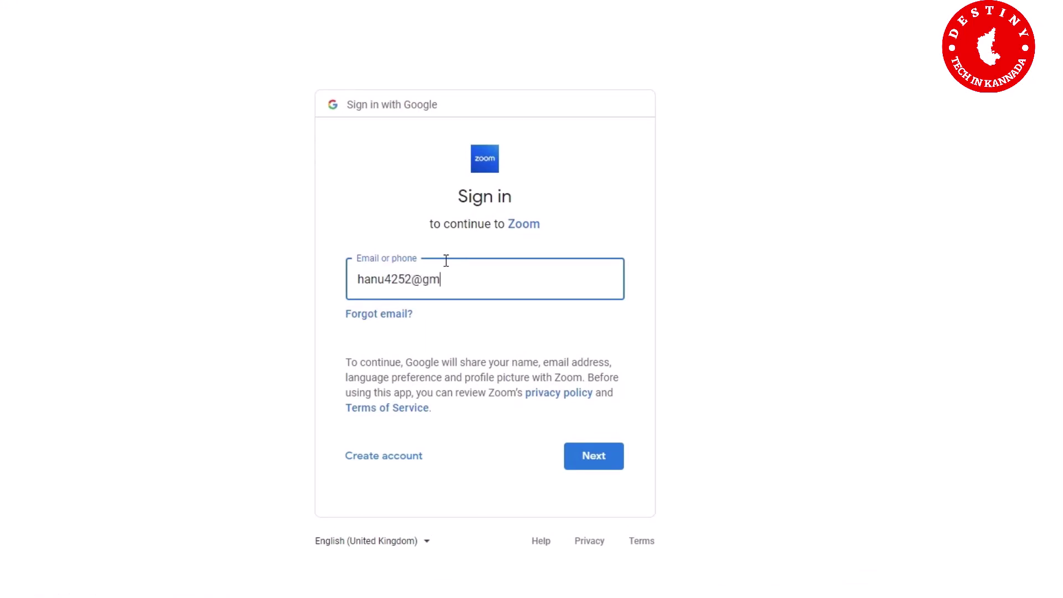
left_click(593, 458)
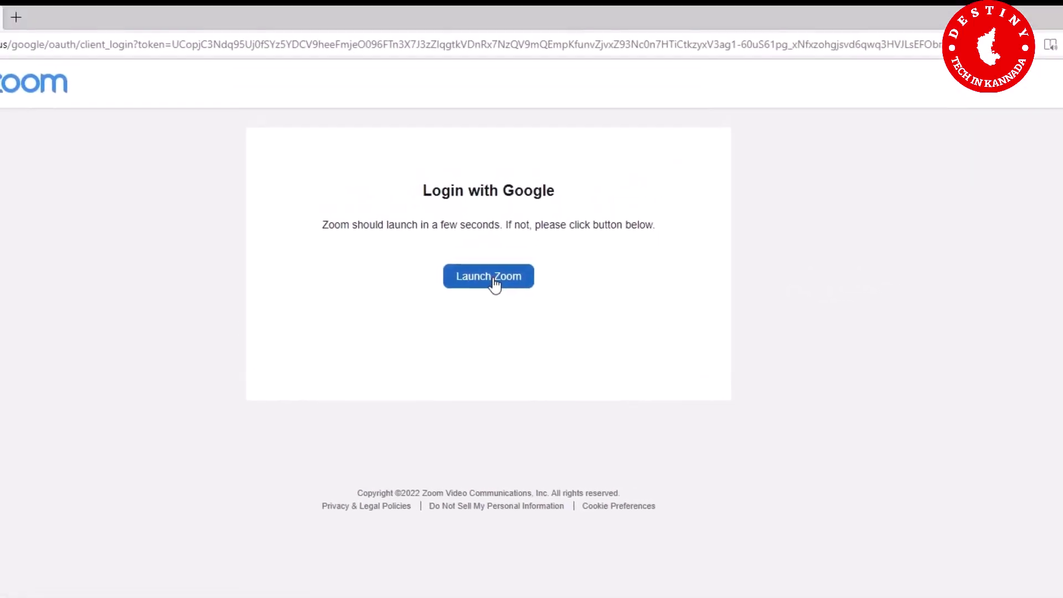
Step: Launch the Zoom app from the login page, always allowing google.zoom.us to open it
left_click(485, 182)
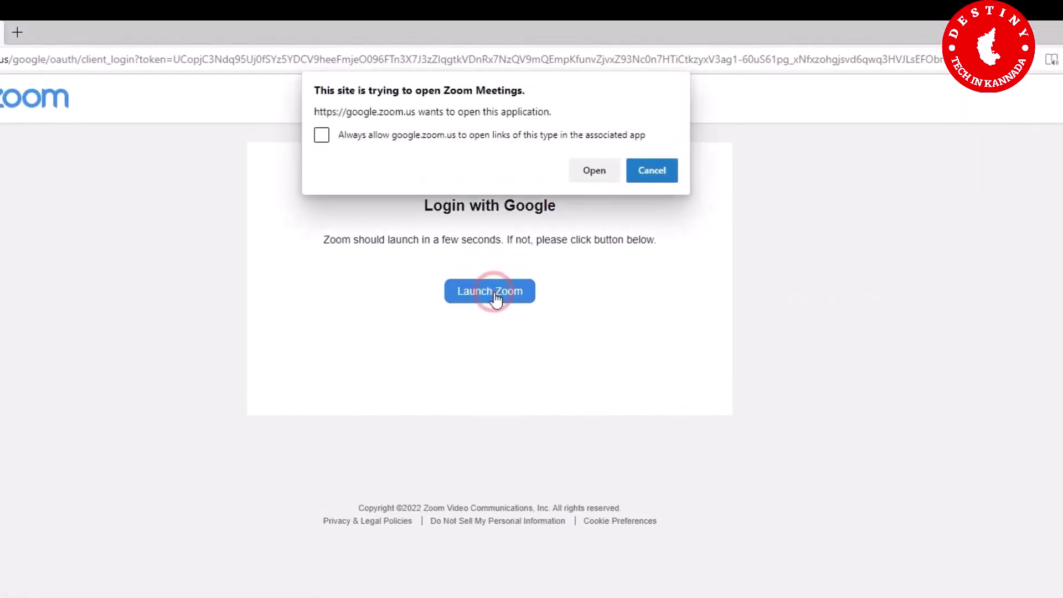
left_click(323, 137)
left_click(597, 173)
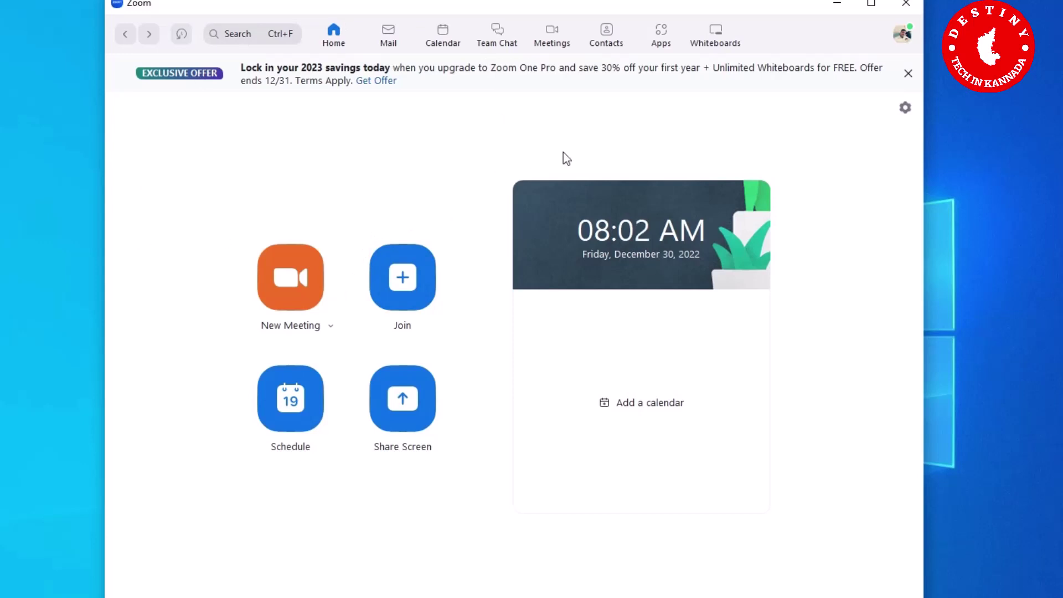
Step: Close the signed-in Zoom desktop window
left_click(919, 6)
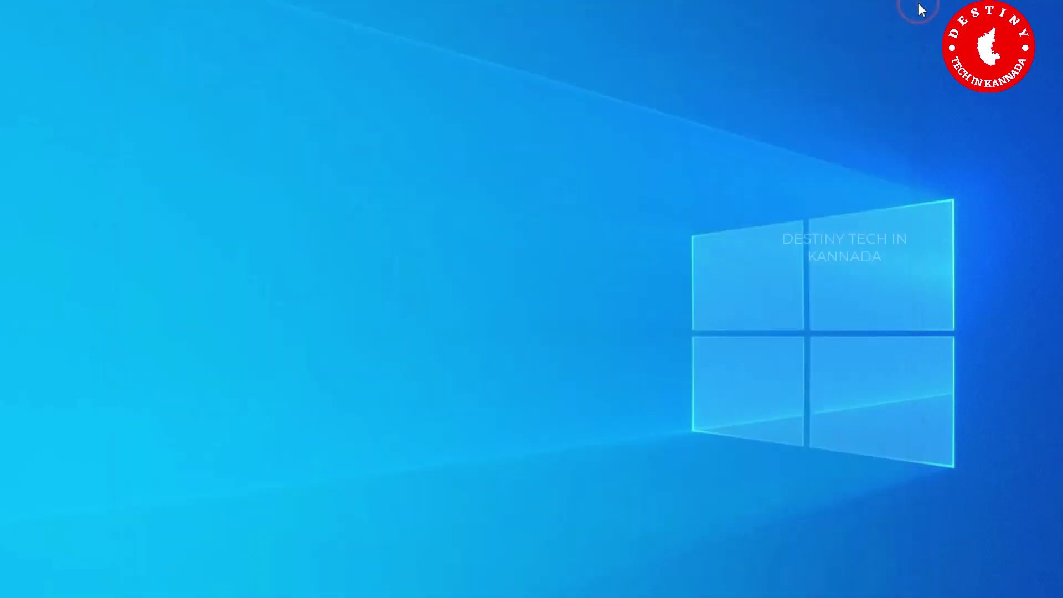